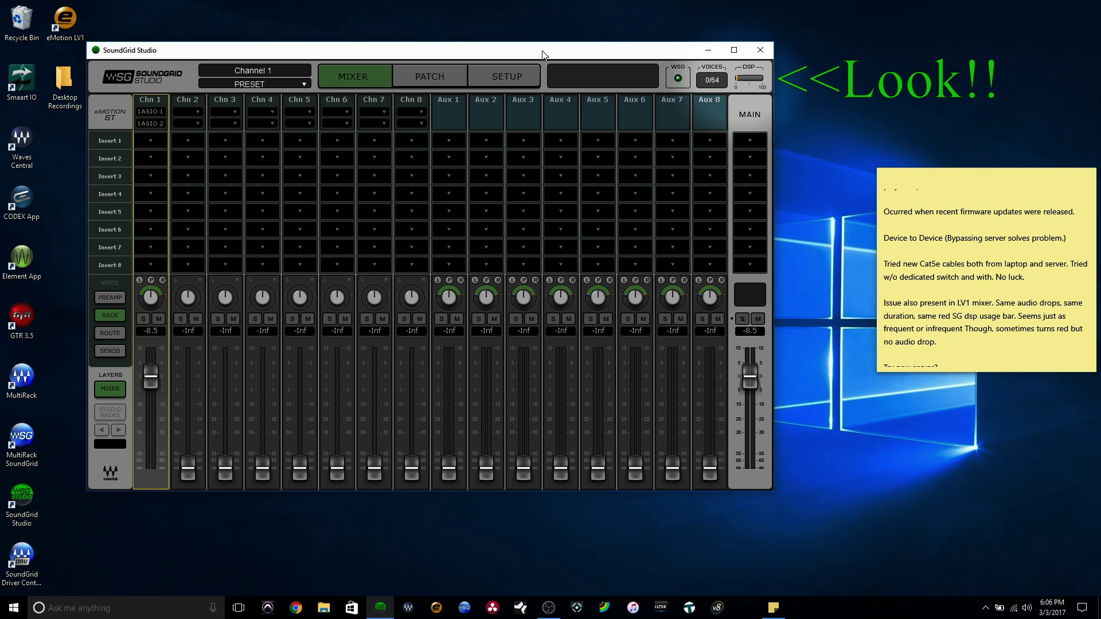
Step: Shift the SoundGrid mixer window further left, then nudge it slightly back right
{"action": "left_click_drag", "start_coordinate": [581, 56], "coordinate": [538, 52]}
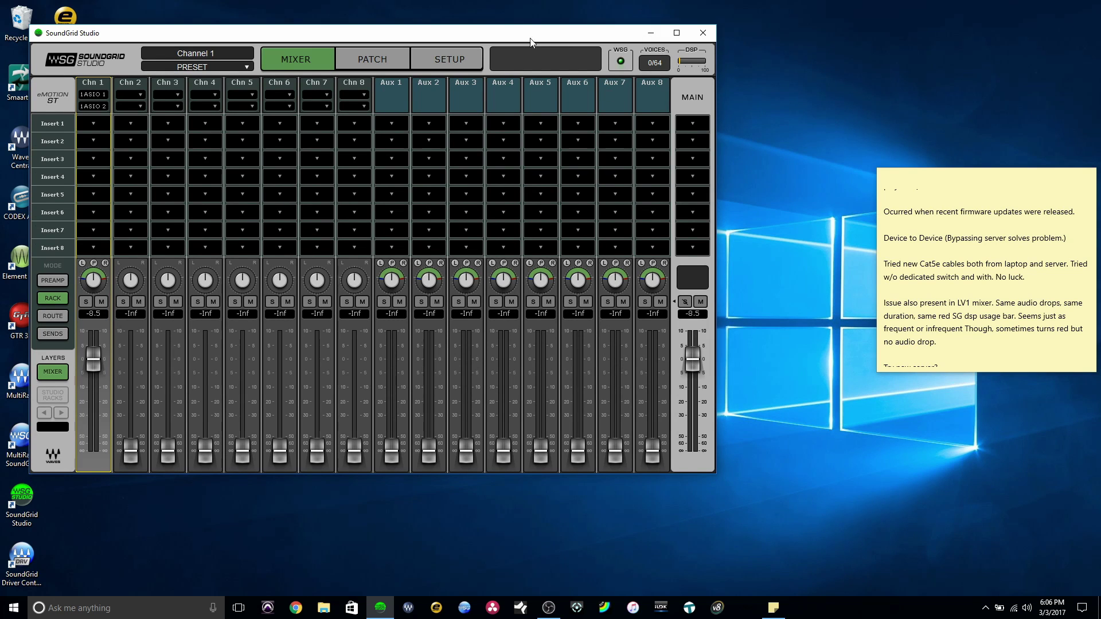
{"action": "left_click_drag", "start_coordinate": [587, 34], "coordinate": [592, 38]}
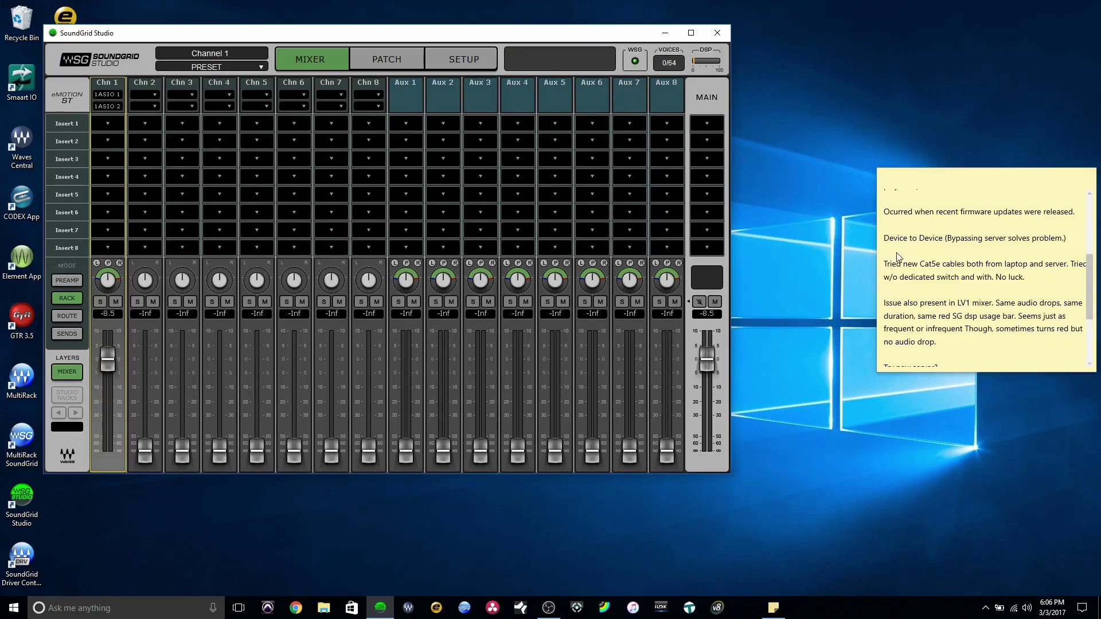
{"action": "scroll", "coordinate": [898, 257], "scroll_direction": "up", "scroll_amount": 2}
{"action": "scroll", "coordinate": [904, 263], "scroll_direction": "up", "scroll_amount": 1}
{"action": "scroll", "coordinate": [906, 267], "scroll_direction": "up", "scroll_amount": 1}
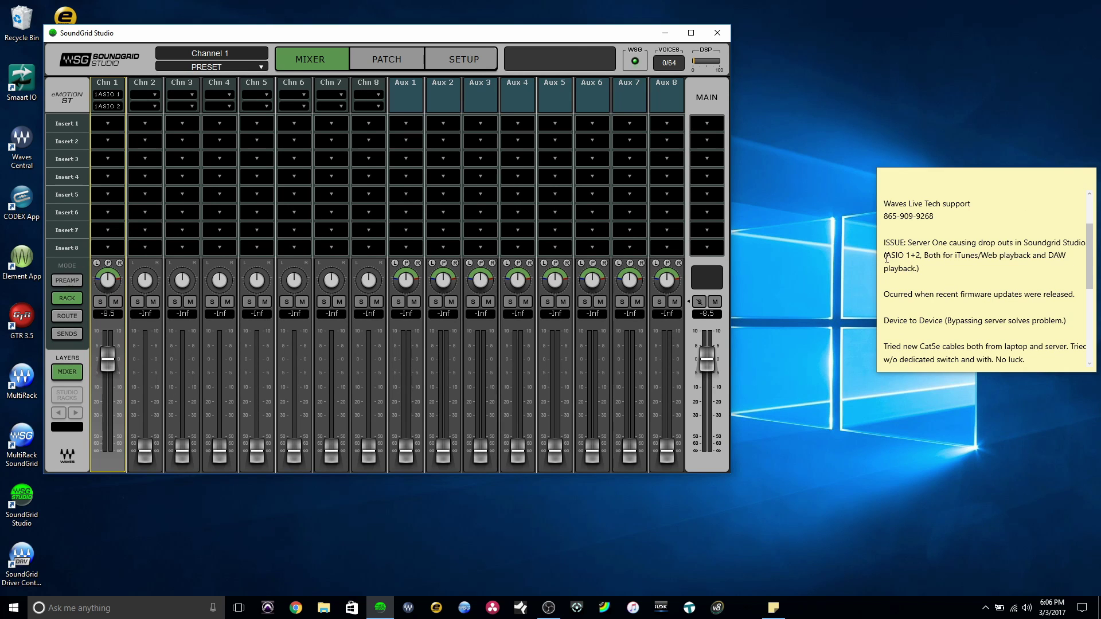
{"action": "scroll", "coordinate": [888, 276], "scroll_direction": "down", "scroll_amount": 1}
{"action": "scroll", "coordinate": [893, 262], "scroll_direction": "down", "scroll_amount": 1}
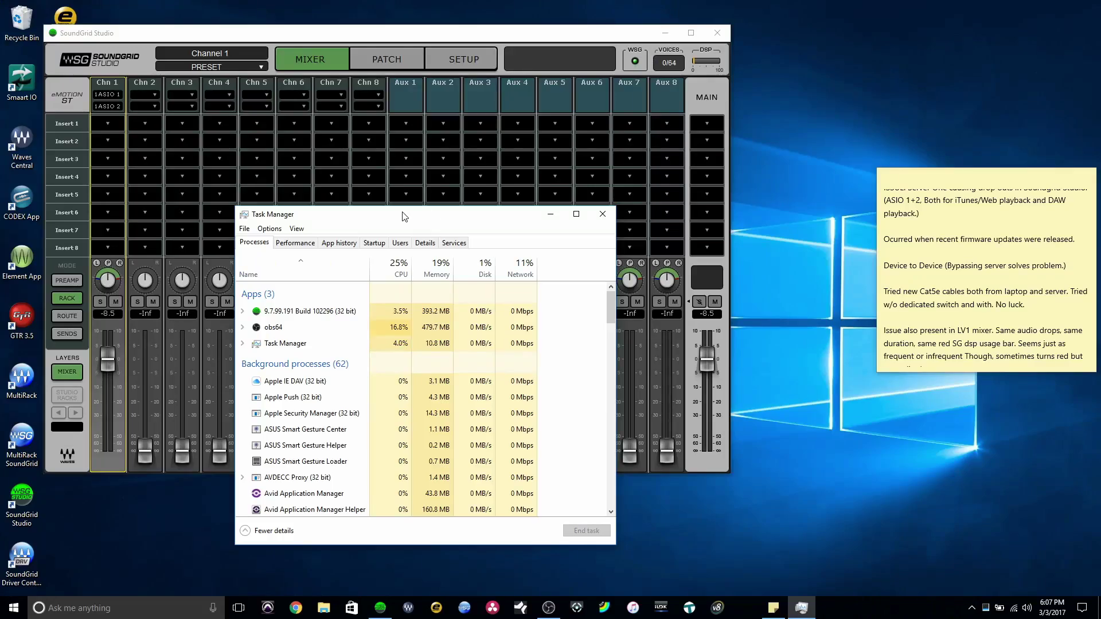
Step: End Bonjour Service under Background processes in Task Manager, then close Task Manager
{"action": "left_click_drag", "start_coordinate": [402, 217], "coordinate": [437, 152]}
{"action": "scroll", "coordinate": [362, 439], "scroll_direction": "down", "scroll_amount": 1}
{"action": "scroll", "coordinate": [362, 440], "scroll_direction": "down", "scroll_amount": 1}
{"action": "scroll", "coordinate": [362, 440], "scroll_direction": "down", "scroll_amount": 1}
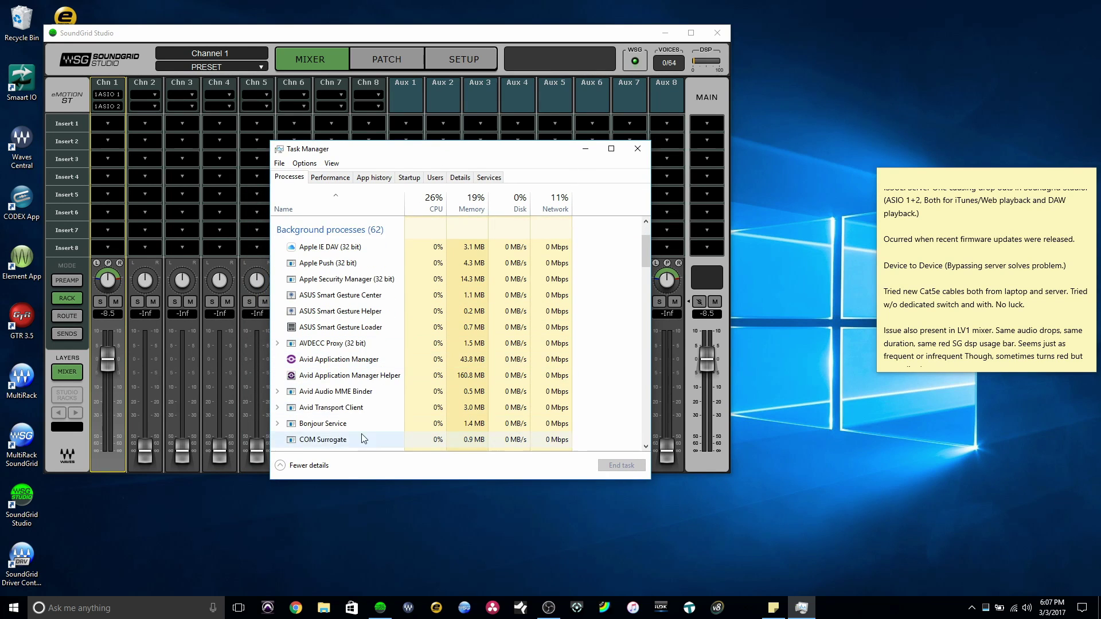
{"action": "scroll", "coordinate": [362, 439], "scroll_direction": "down", "scroll_amount": 1}
{"action": "left_click", "coordinate": [278, 390]}
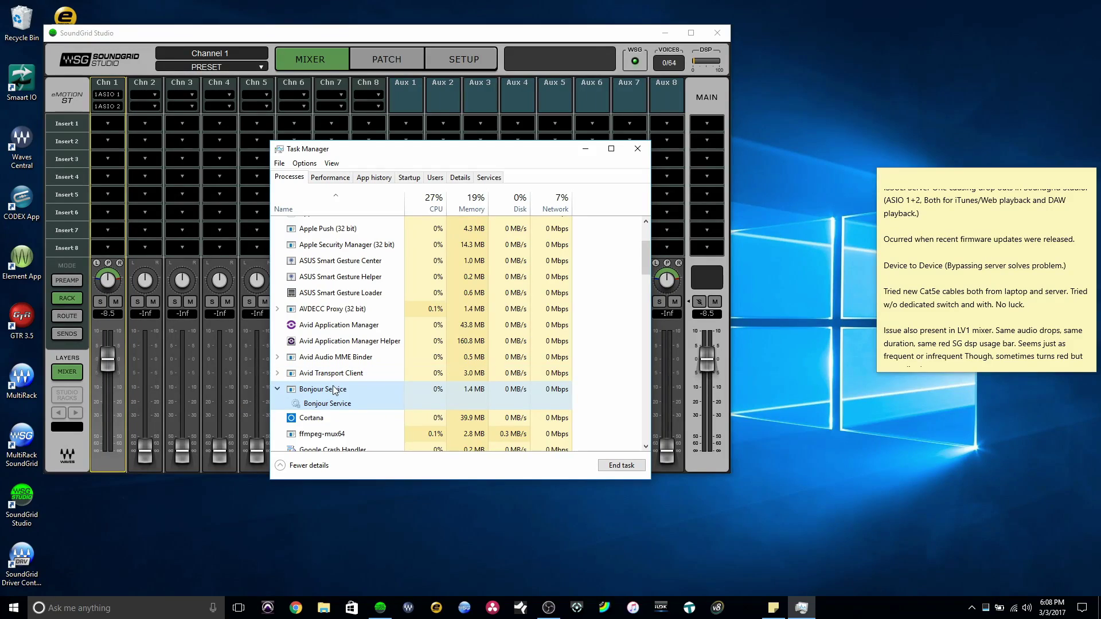
{"action": "left_click", "coordinate": [612, 466]}
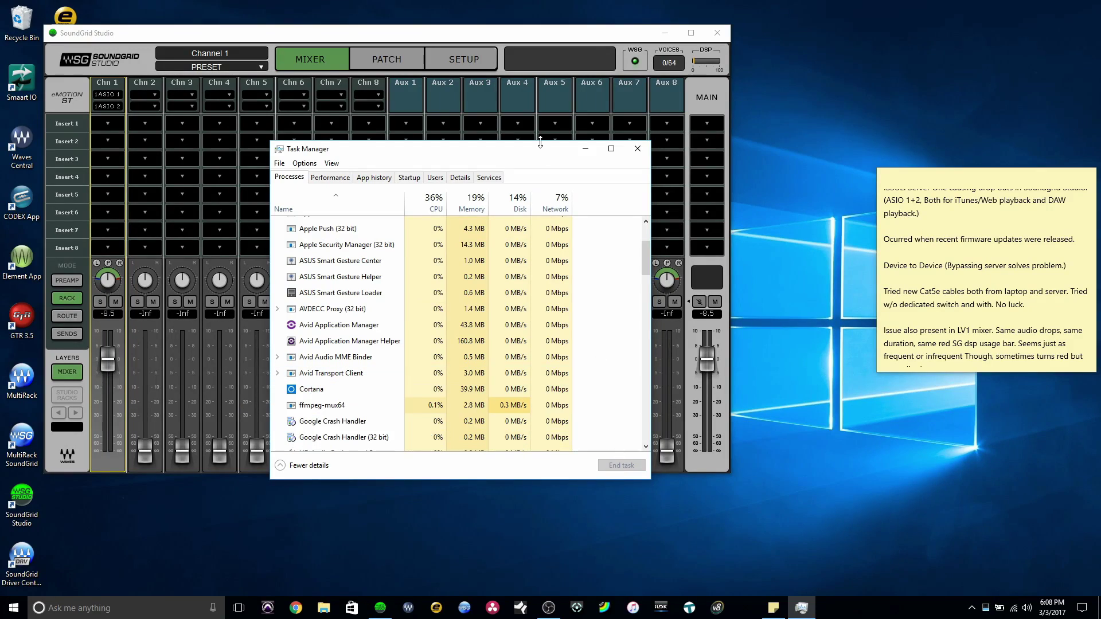
{"action": "left_click_drag", "start_coordinate": [577, 148], "coordinate": [716, 149]}
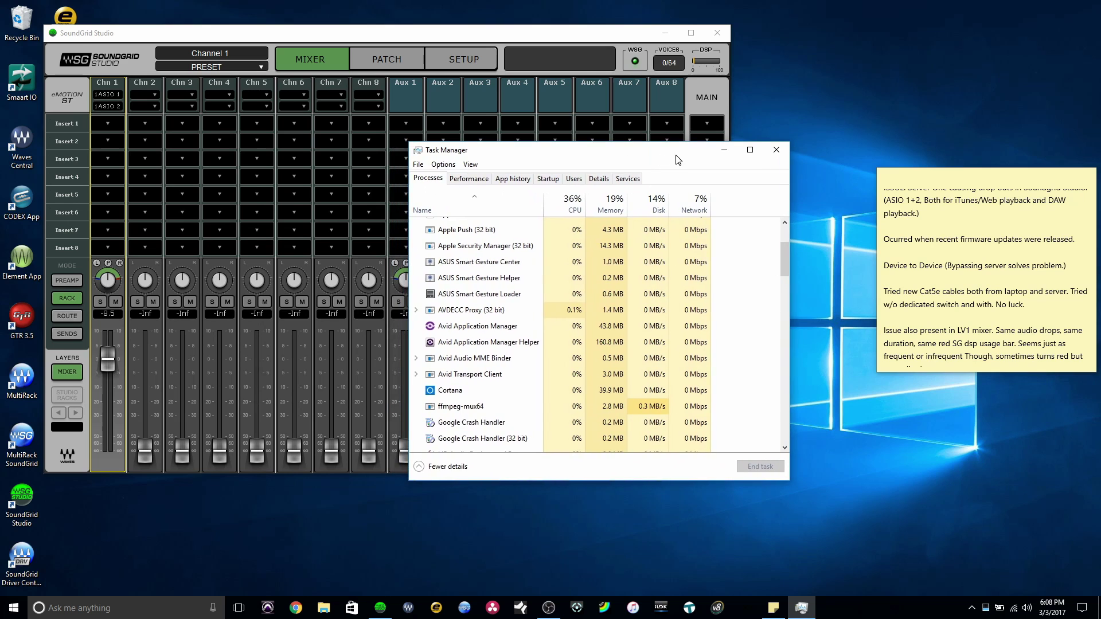
{"action": "left_click", "coordinate": [774, 149]}
Step: Lower the mixer window slightly and open the Windows Action Center notifications panel
{"action": "left_click_drag", "start_coordinate": [624, 39], "coordinate": [620, 44]}
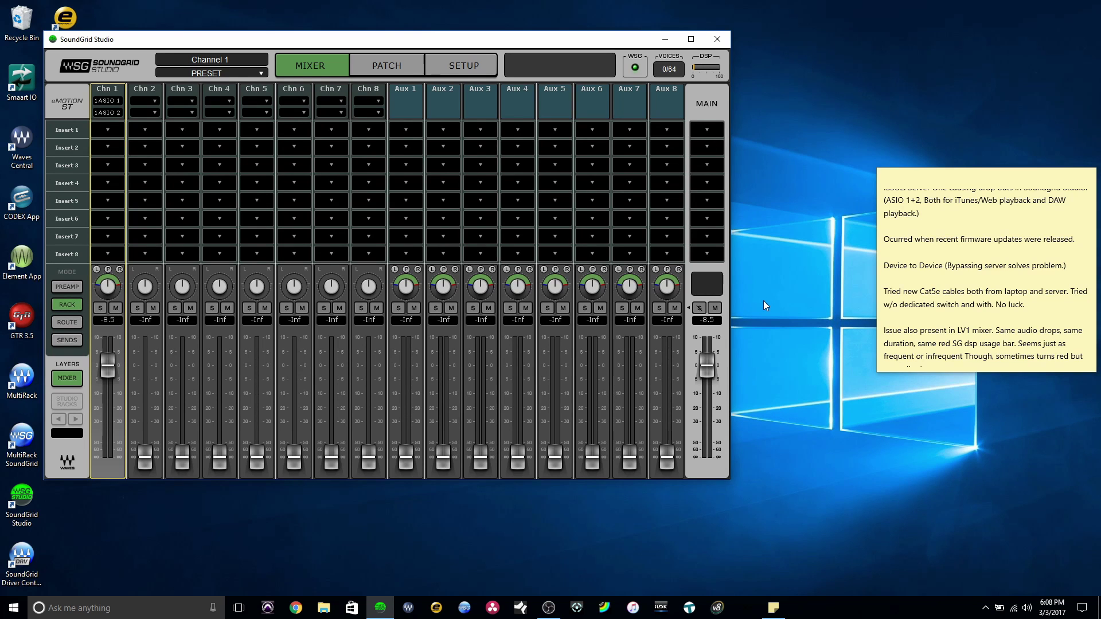
{"action": "left_click", "coordinate": [1082, 608]}
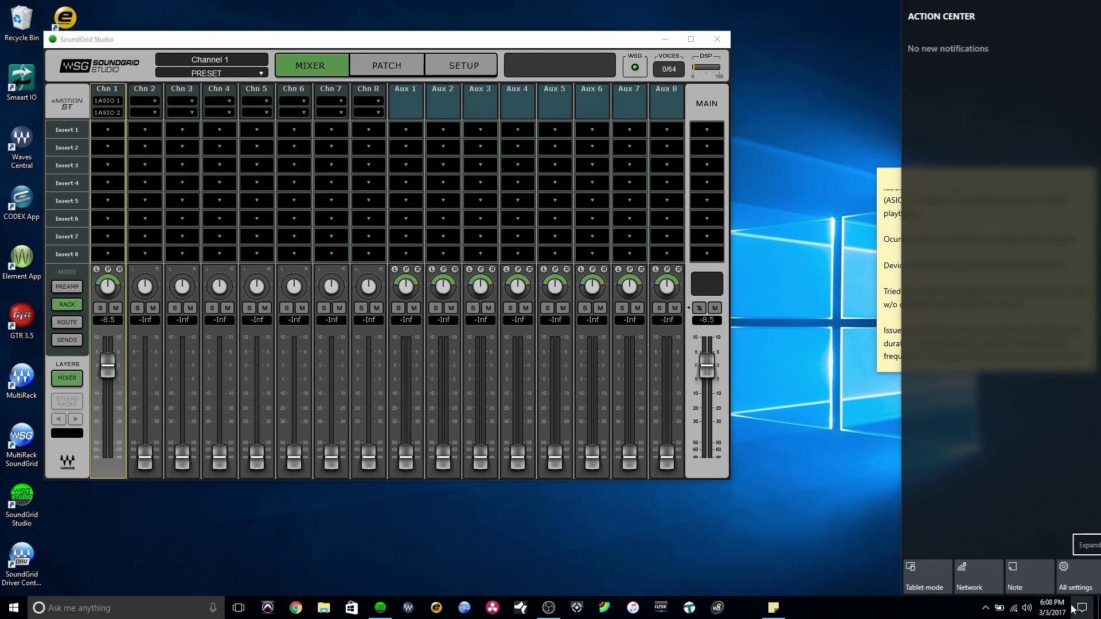
Step: Open Windows Settings to System > Apps & features to list installed apps
{"action": "left_click", "coordinate": [1072, 580]}
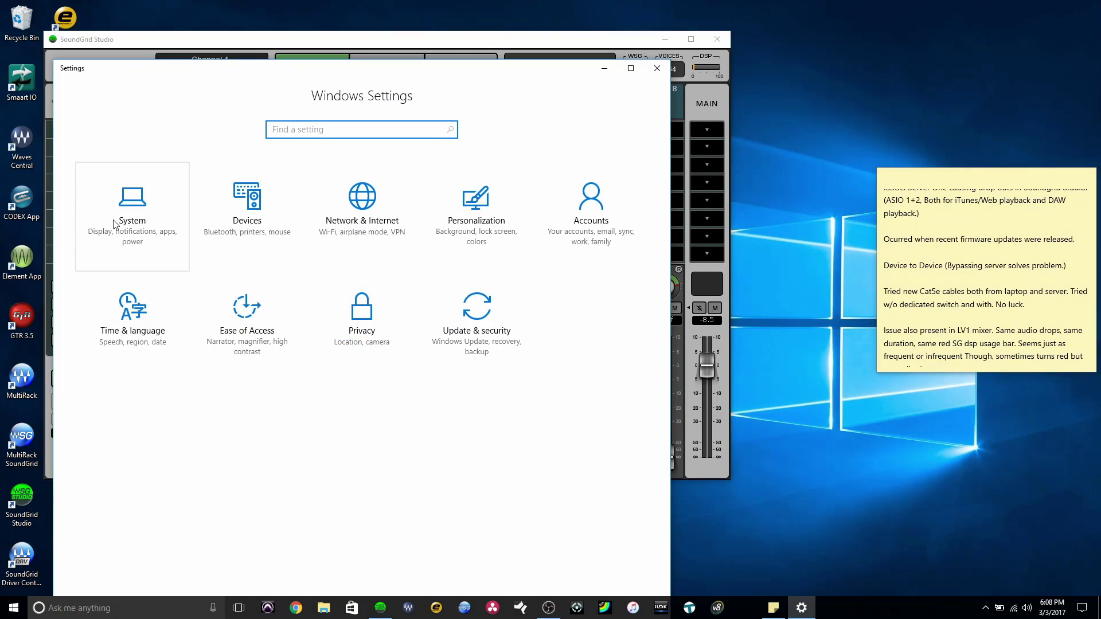
{"action": "left_click", "coordinate": [133, 206]}
{"action": "left_click_drag", "start_coordinate": [201, 73], "coordinate": [252, 34]}
{"action": "left_click", "coordinate": [164, 168]}
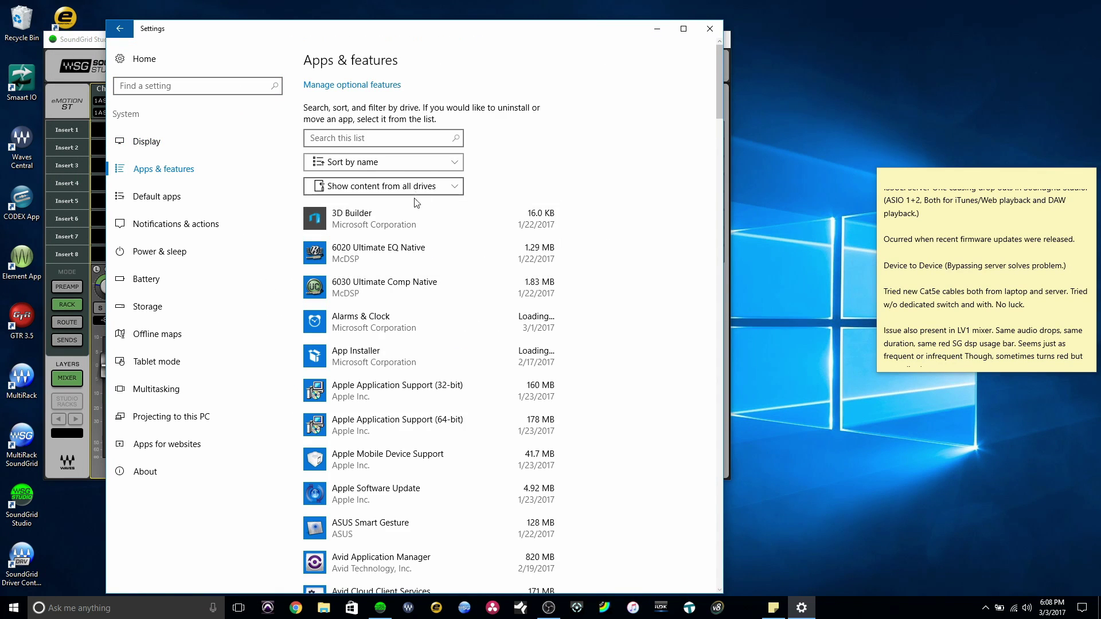
Step: Locate Bonjour in the apps list, reveal its Uninstall option, and close Settings
{"action": "scroll", "coordinate": [397, 285], "scroll_direction": "down", "scroll_amount": 3}
{"action": "scroll", "coordinate": [378, 264], "scroll_direction": "down", "scroll_amount": 4}
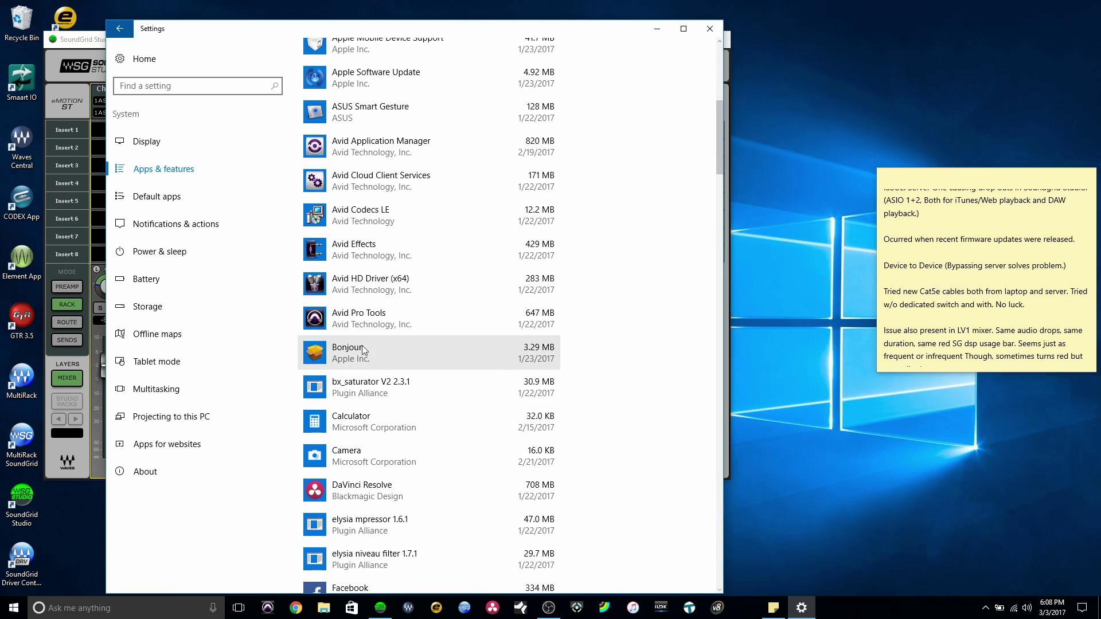
{"action": "left_click", "coordinate": [359, 362]}
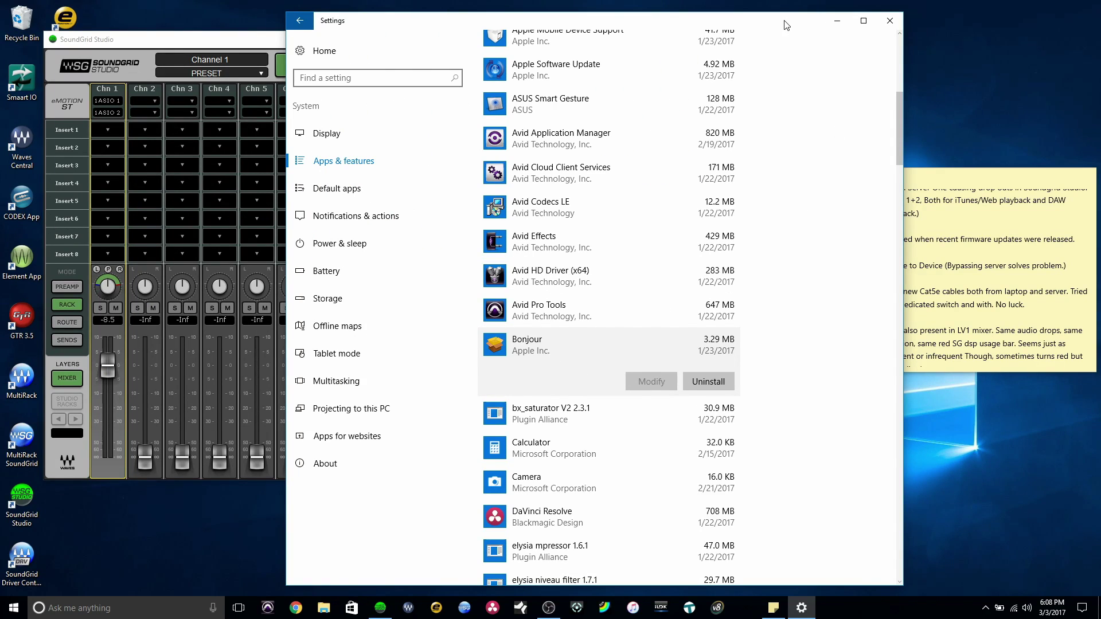
{"action": "left_click_drag", "start_coordinate": [786, 25], "coordinate": [806, 24]}
{"action": "left_click", "coordinate": [910, 21]}
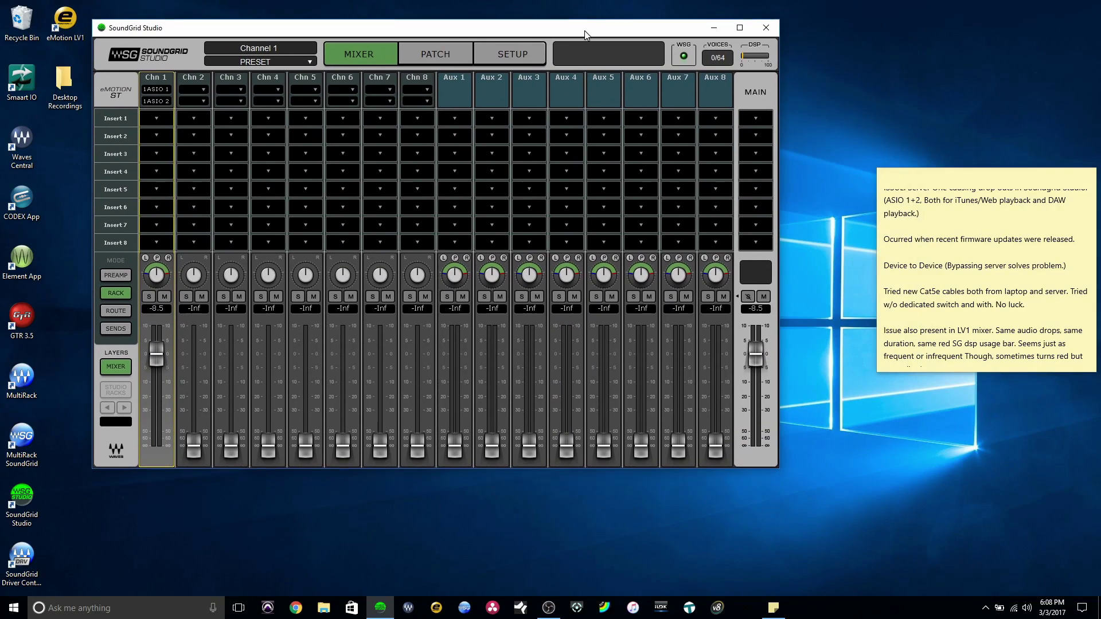
Step: Reposition the SoundGrid Studio mixer window higher and further right on the desktop
{"action": "left_click_drag", "start_coordinate": [536, 46], "coordinate": [585, 24]}
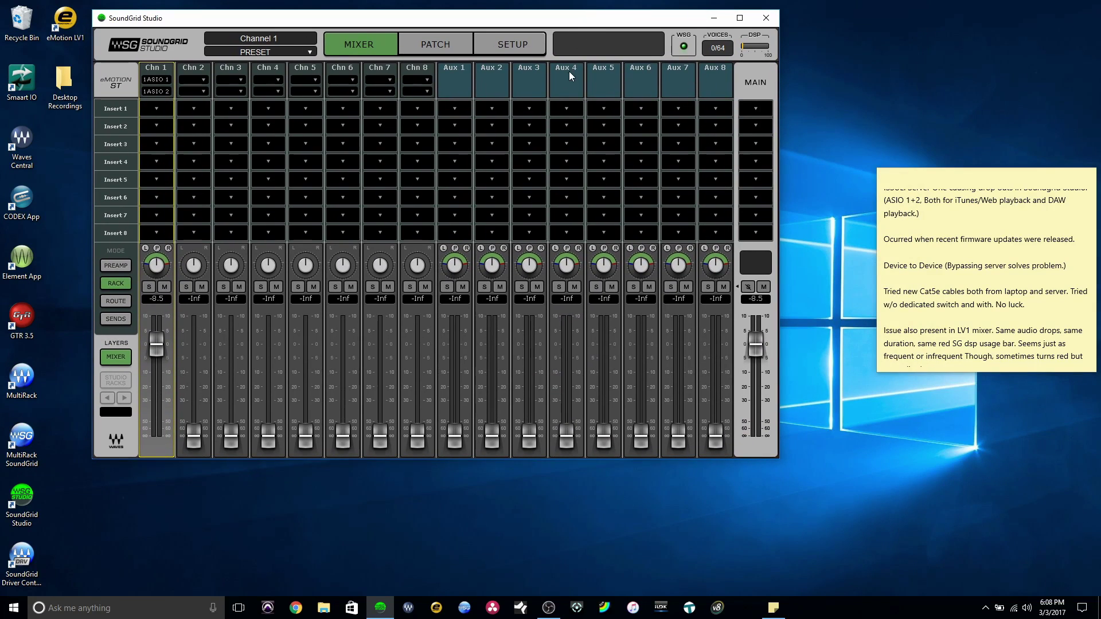